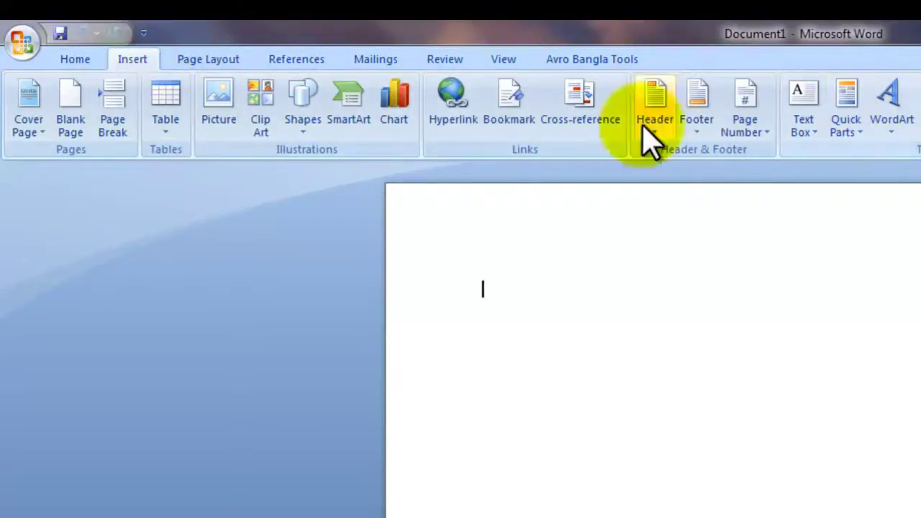
# - Look through the command groups from Page Layout to View and the file commands for saving, printing, preparing and publishing
pyautogui.click(207, 60)
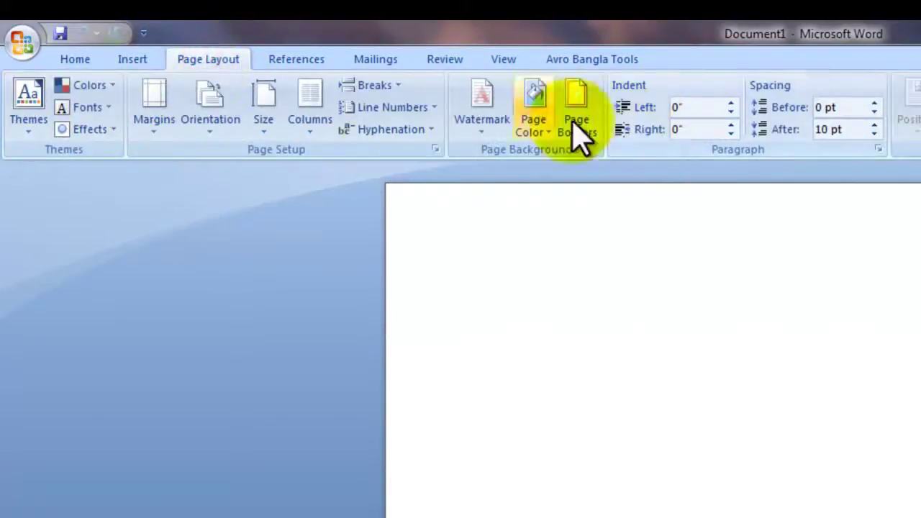
pyautogui.click(304, 62)
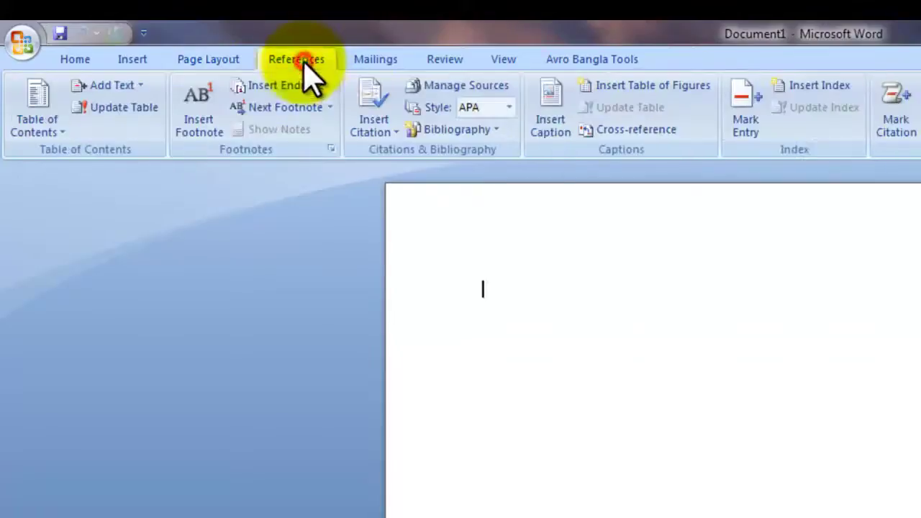
pyautogui.click(377, 60)
pyautogui.click(448, 62)
pyautogui.click(502, 60)
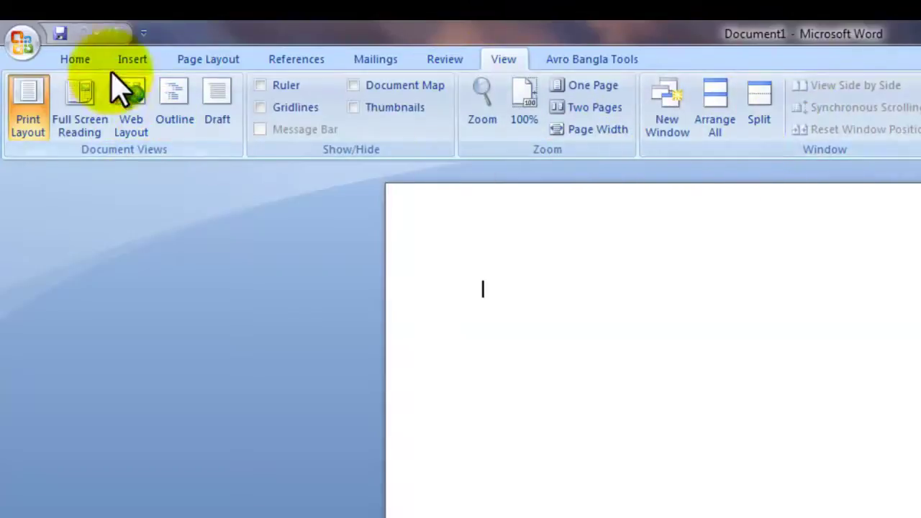
pyautogui.click(74, 60)
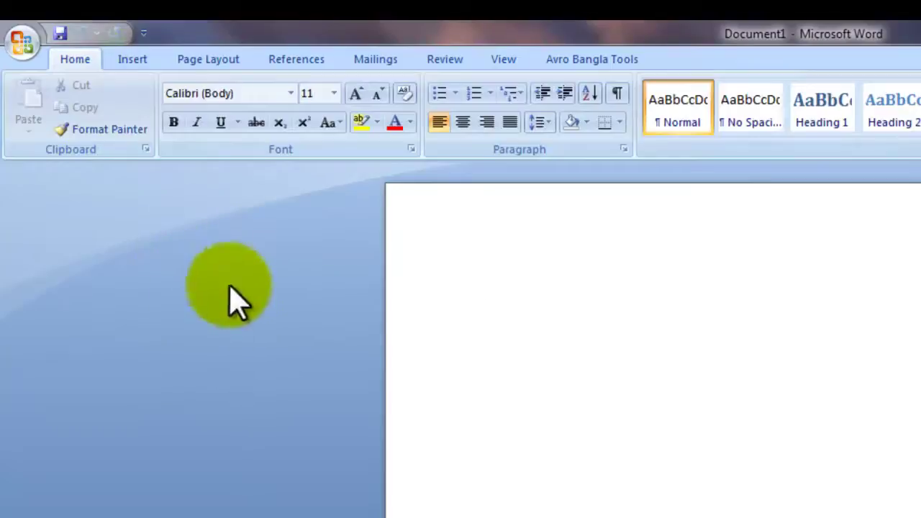
pyautogui.click(21, 43)
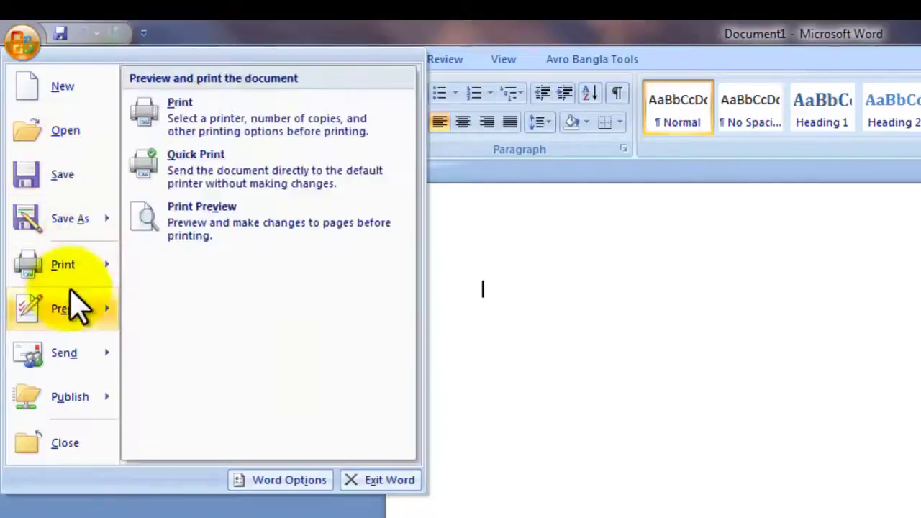
pyautogui.moveTo(78, 406)
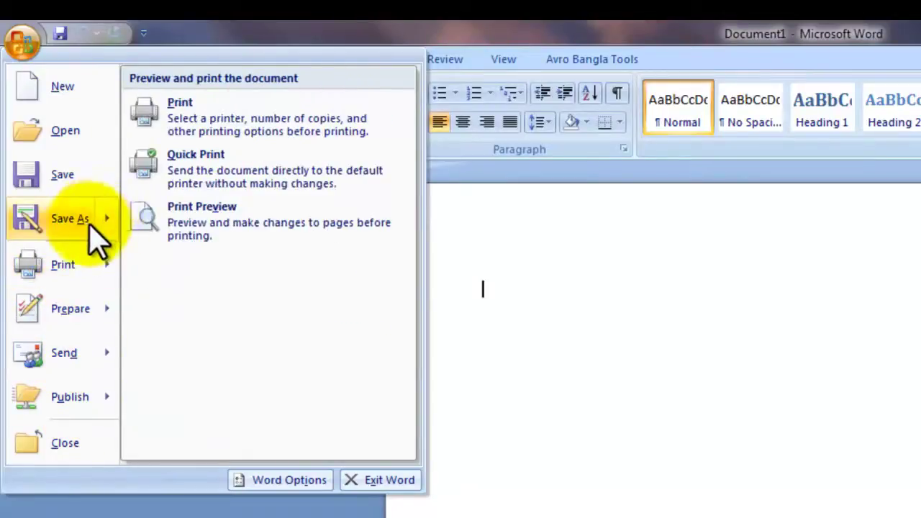
pyautogui.moveTo(67, 229)
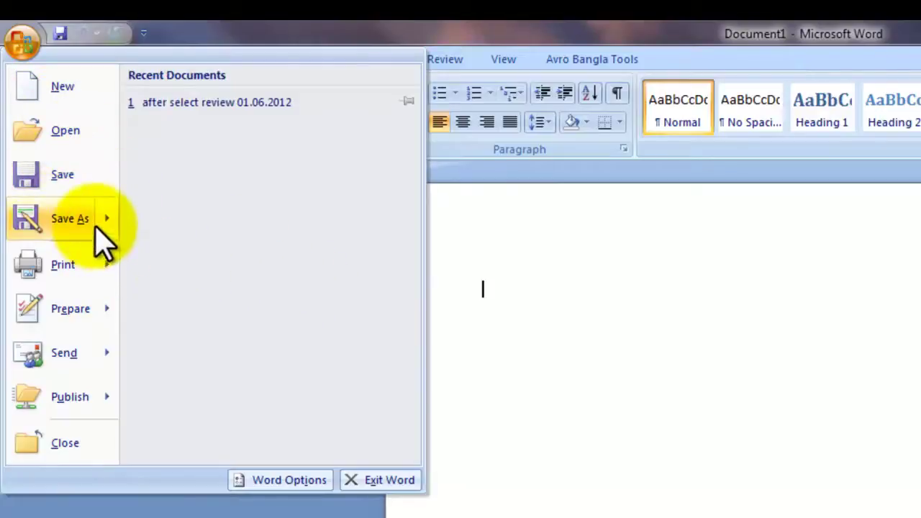
pyautogui.moveTo(95, 229)
pyautogui.click(539, 309)
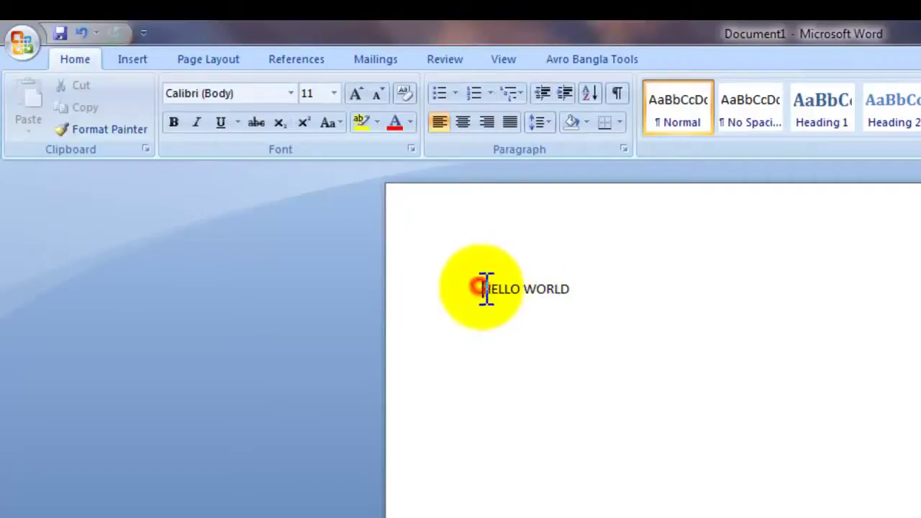
# - Select the HELLO WORLD text and preview different fonts on it without applying one
pyautogui.moveTo(484, 288); pyautogui.dragTo(579, 295)
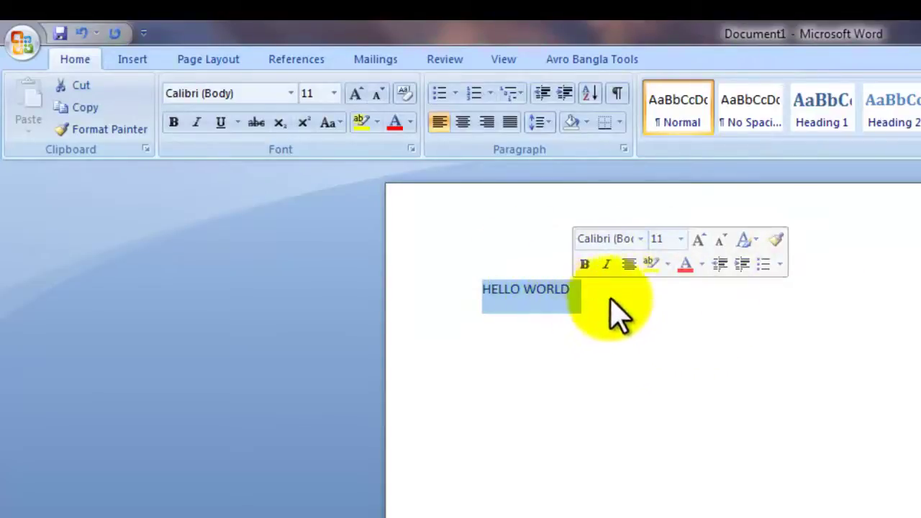
pyautogui.click(291, 94)
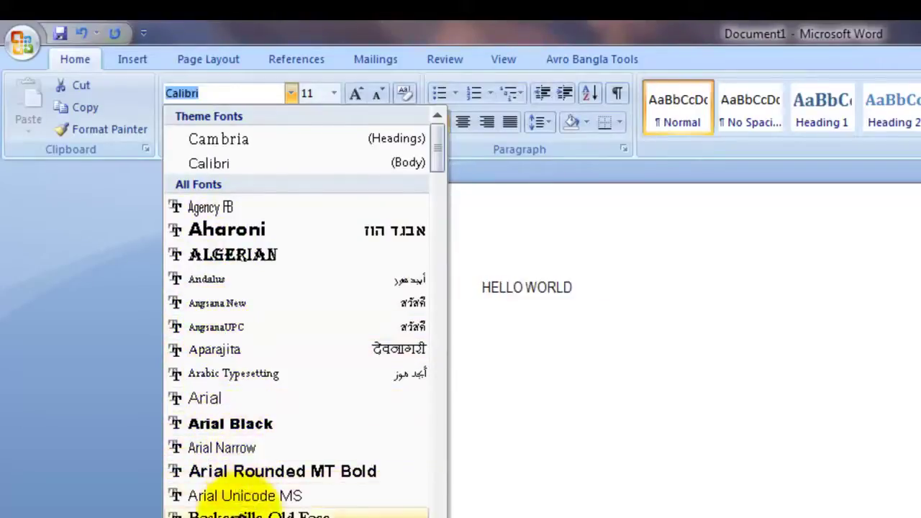
pyautogui.scroll(-2, 263, 507)
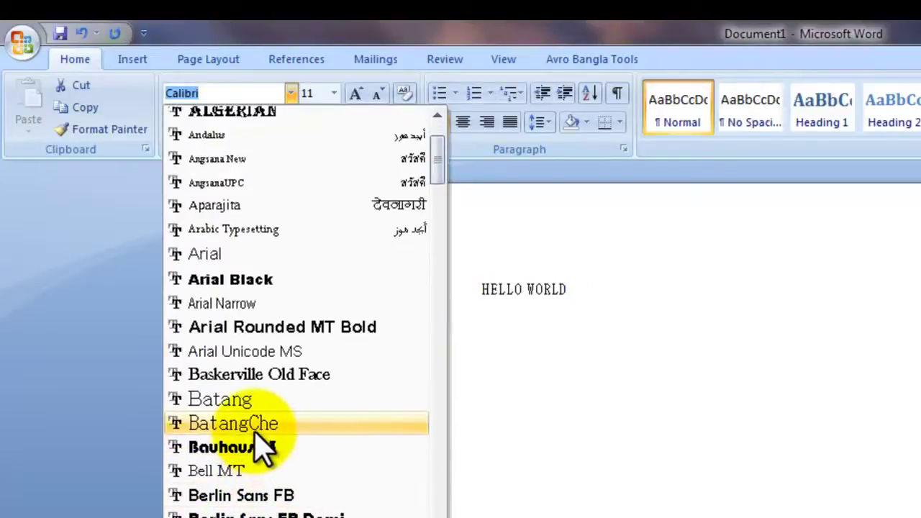
pyautogui.scroll(-2, 266, 450)
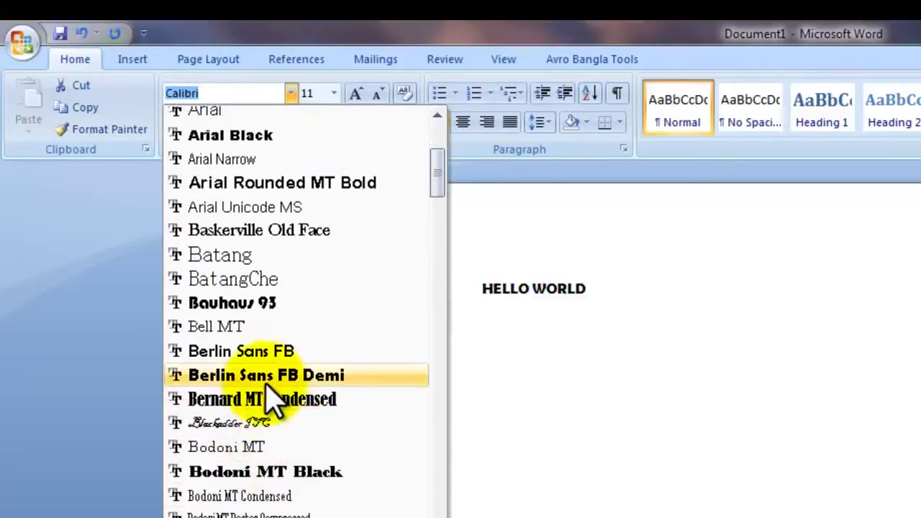
pyautogui.scroll(-3, 259, 489)
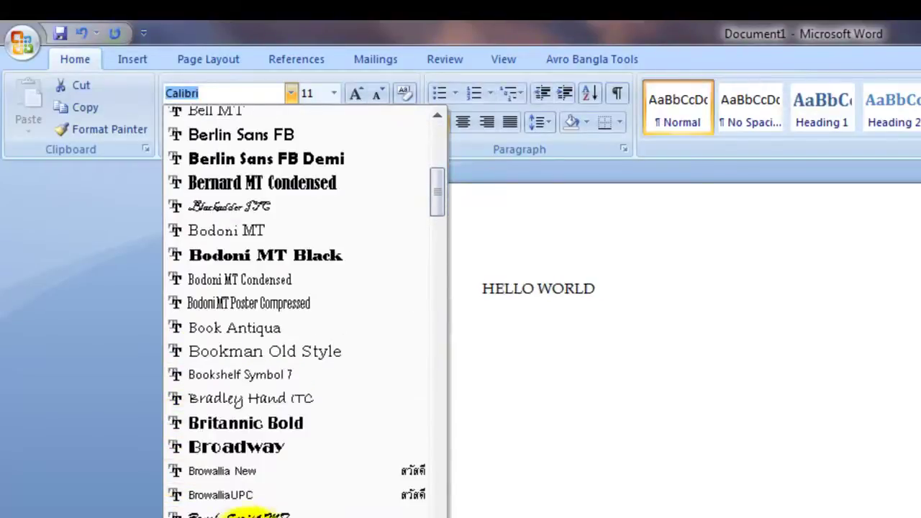
pyautogui.scroll(-8, 255, 507)
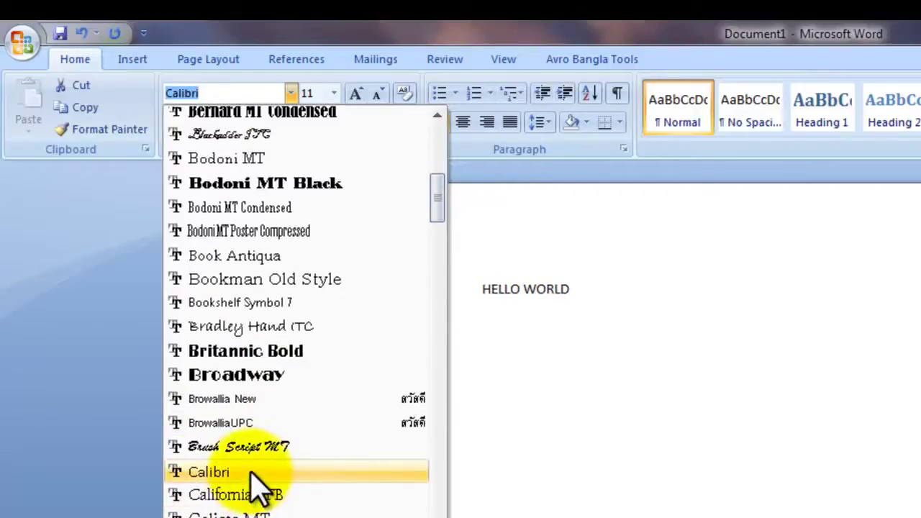
pyautogui.scroll(-2, 259, 507)
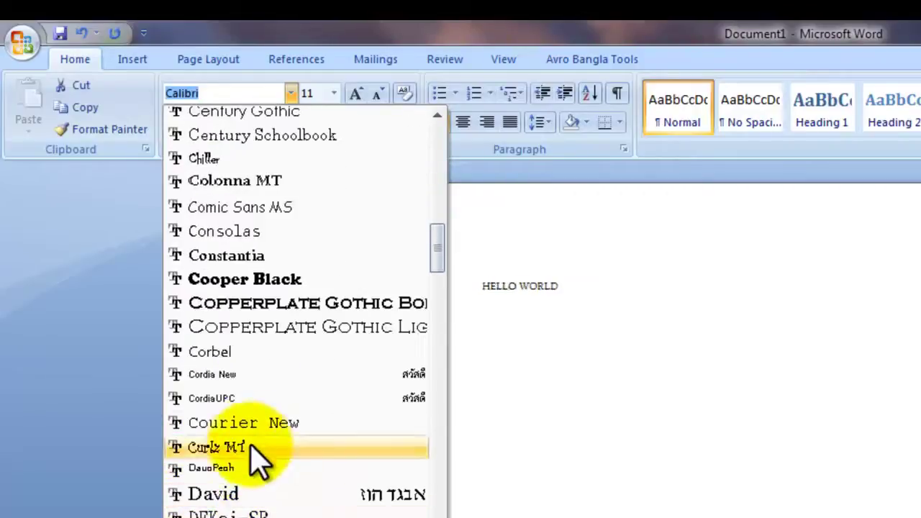
pyautogui.scroll(-12, 258, 493)
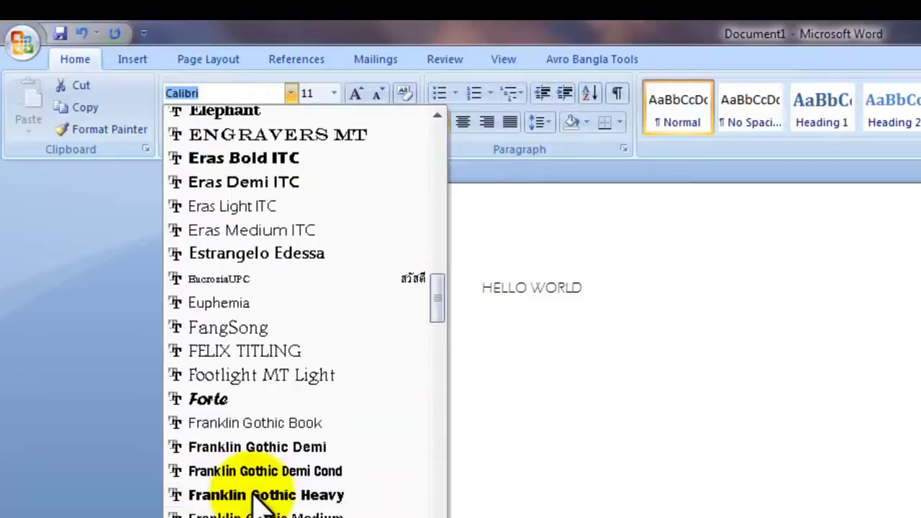
pyautogui.scroll(4, 257, 494)
pyautogui.scroll(20, 255, 495)
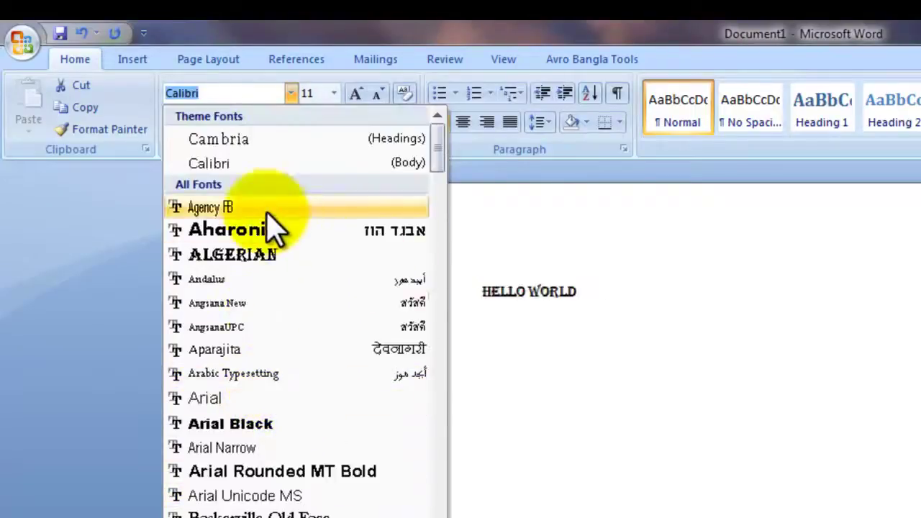
pyautogui.click(648, 332)
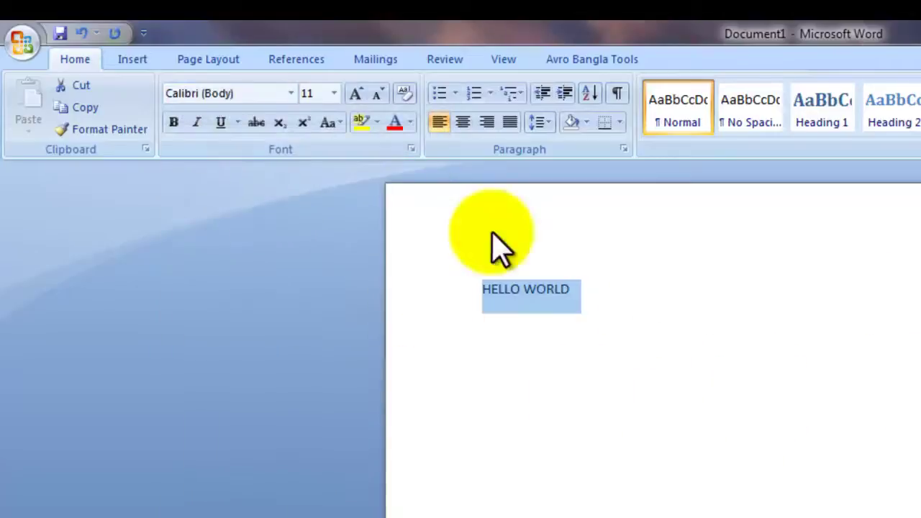
# - Set the font size of the selected HELLO WORLD text to 20 and copy the text
pyautogui.click(335, 94)
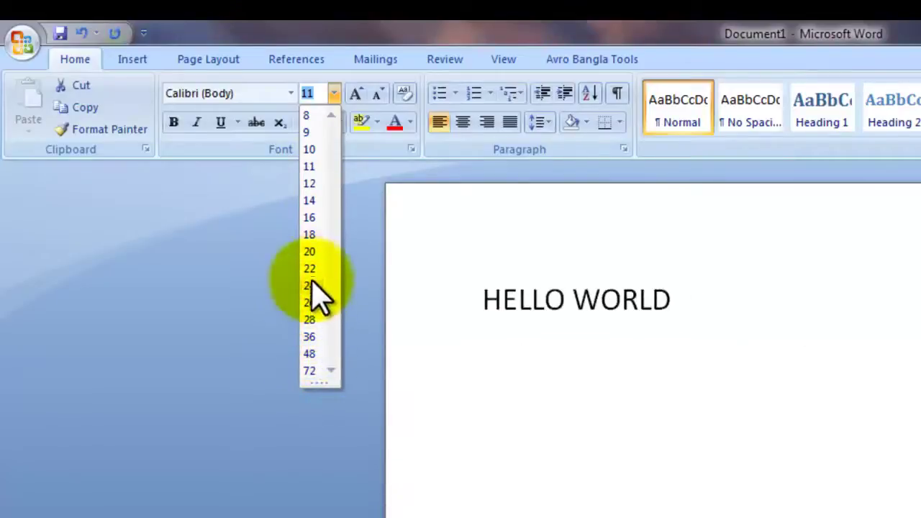
pyautogui.click(310, 251)
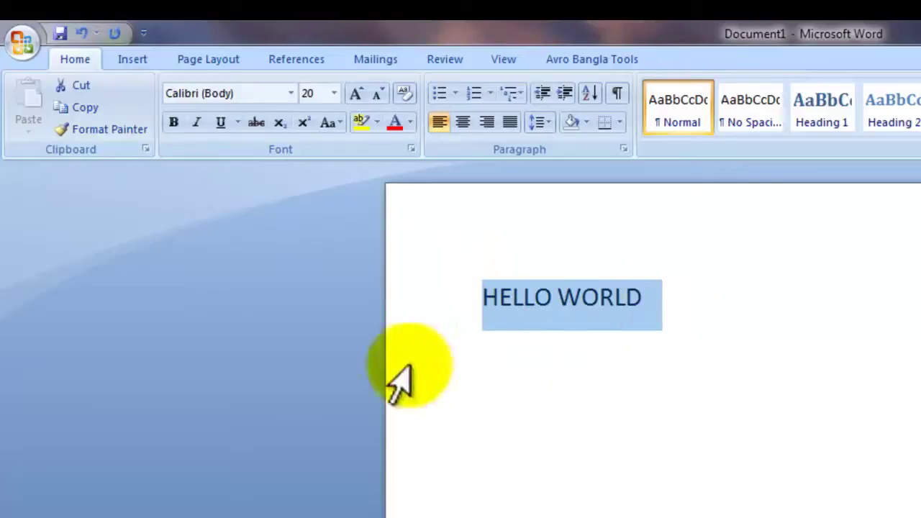
pyautogui.click(88, 114)
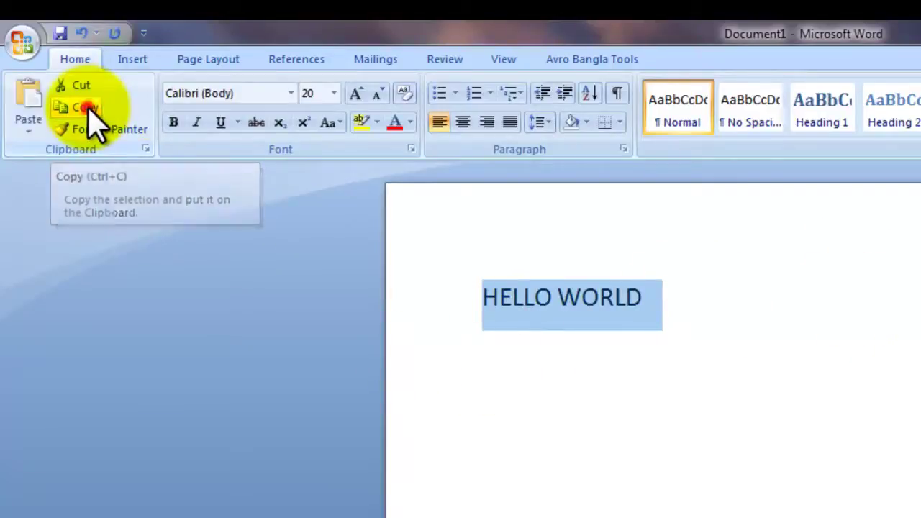
# - Paste the copied HELLO WORLD text twice on consecutive lines, leaving a blank line below the original
pyautogui.click(702, 331)
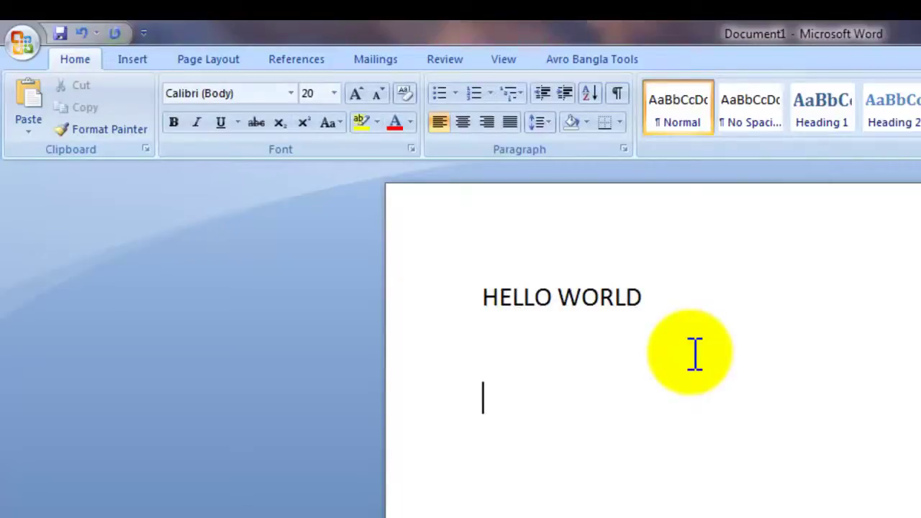
pyautogui.click(30, 121)
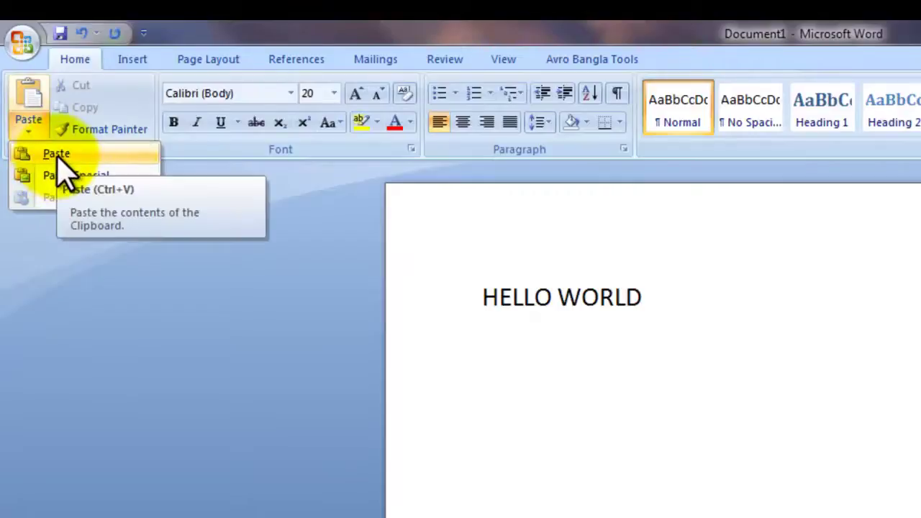
pyautogui.click(57, 155)
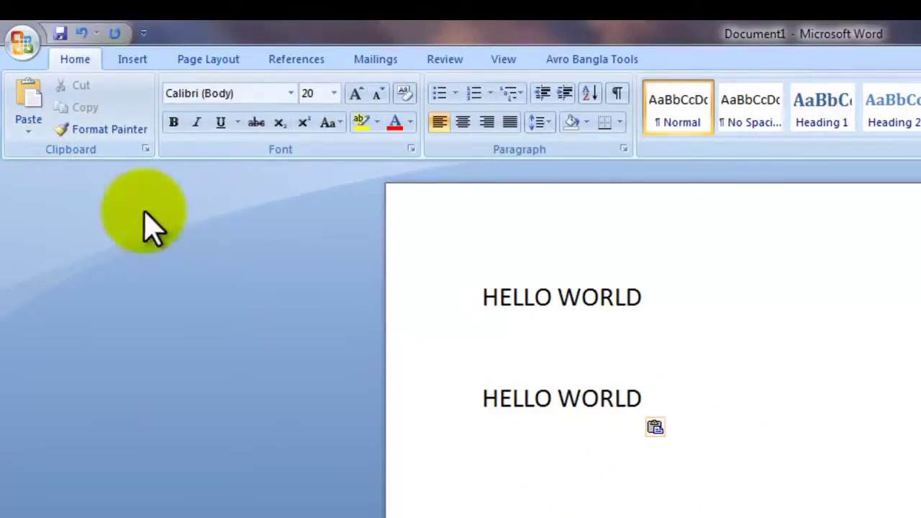
pyautogui.click(32, 131)
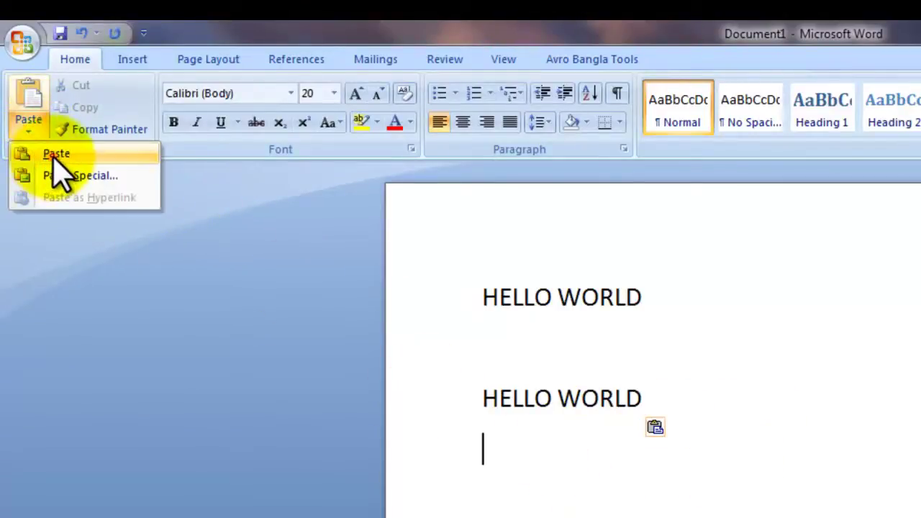
pyautogui.click(57, 155)
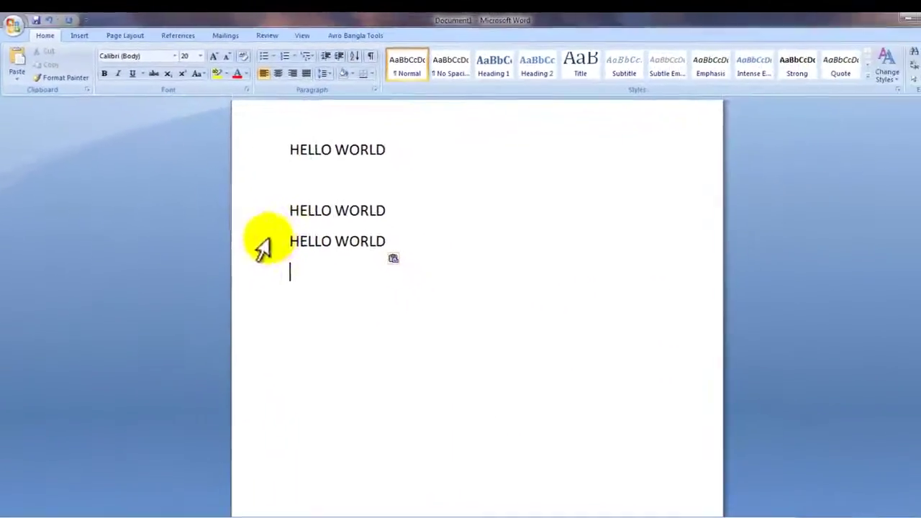
# - Cut the third HELLO WORLD line and paste it several lines further down the page
pyautogui.moveTo(261, 245); pyautogui.dragTo(374, 241)
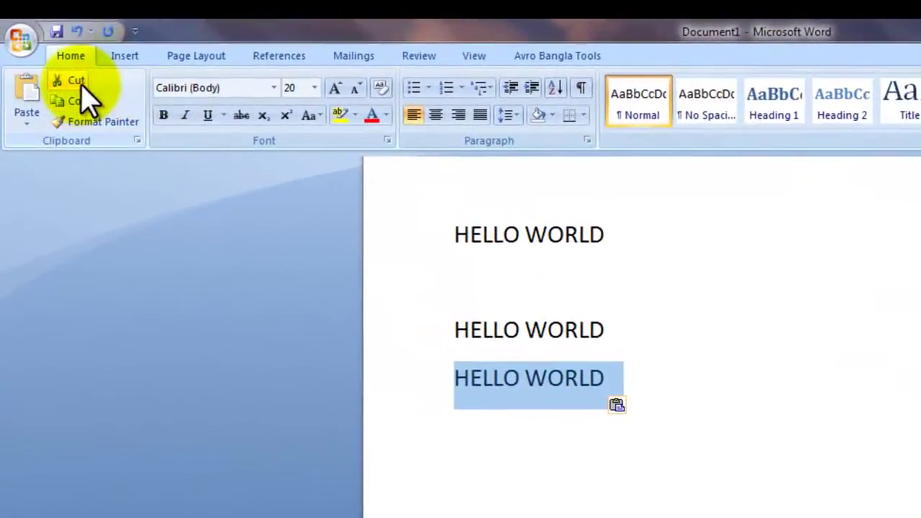
pyautogui.click(80, 86)
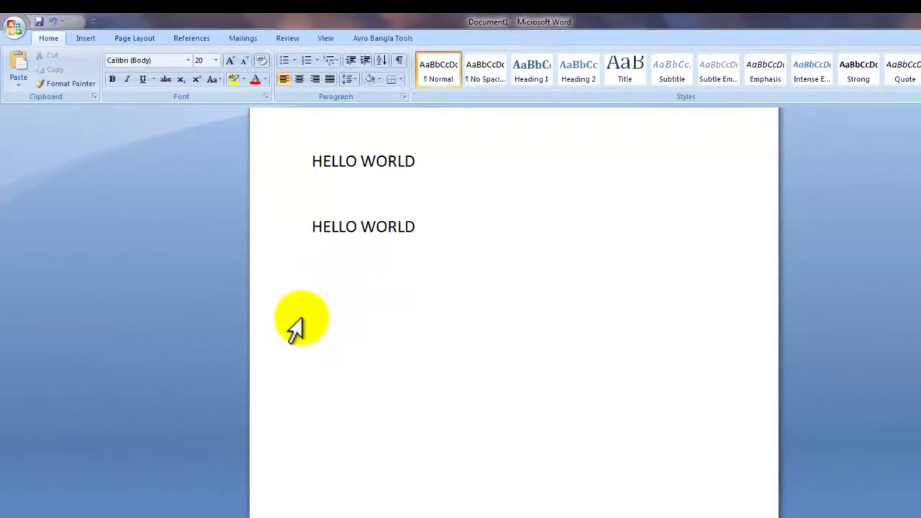
pyautogui.scroll(-1, 316, 303)
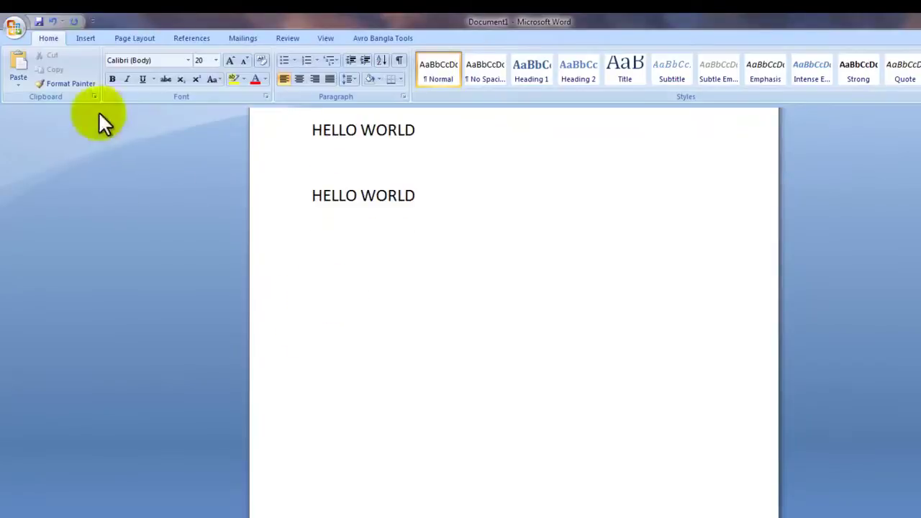
pyautogui.click(20, 81)
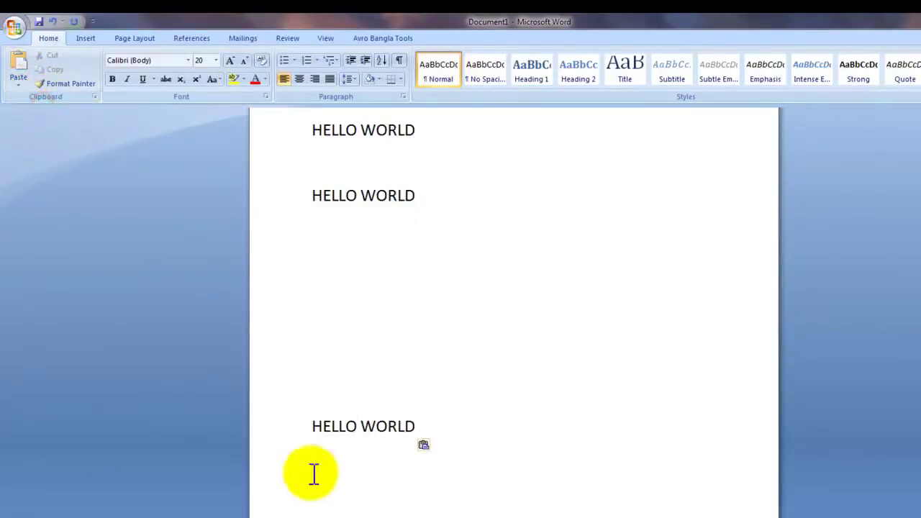
# - Make the first HELLO WORLD line bold
pyautogui.scroll(1, 299, 427)
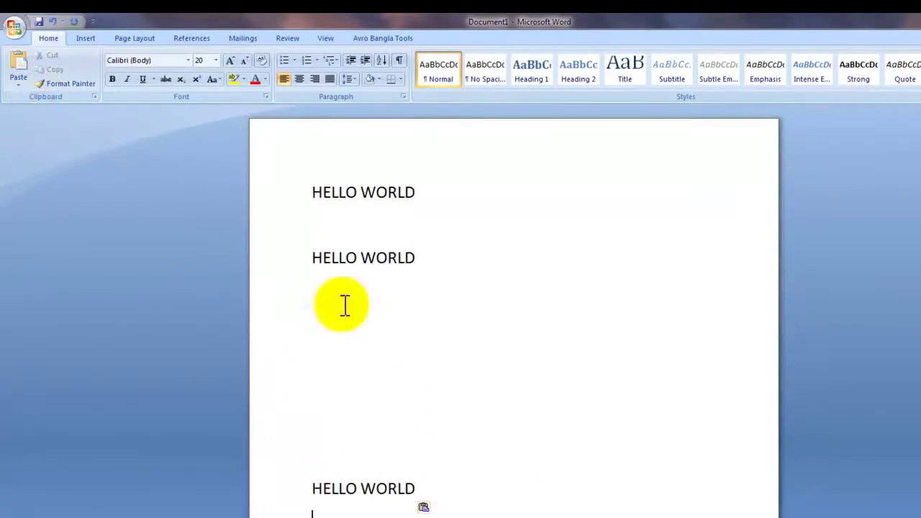
pyautogui.click(283, 201)
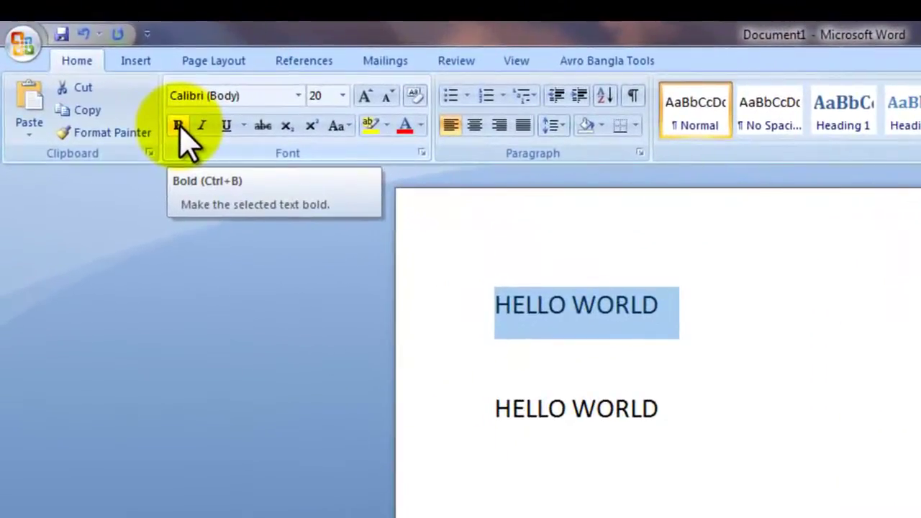
pyautogui.click(179, 126)
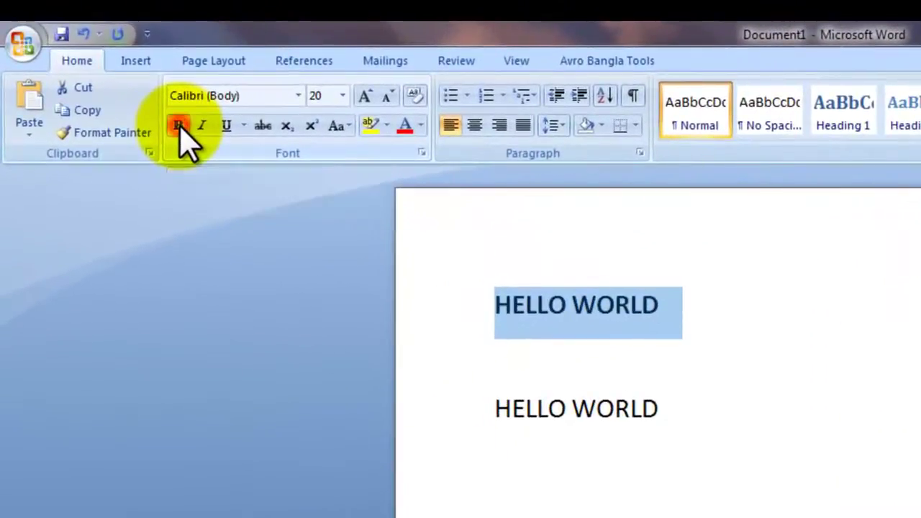